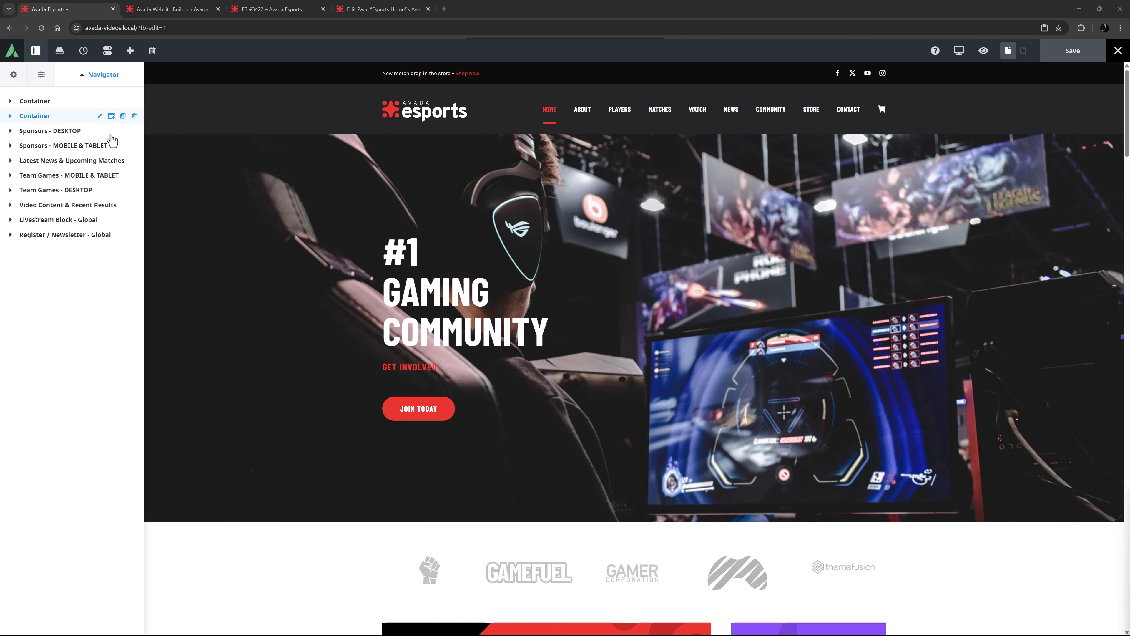
Step: Save the desktop Team Games container to the library as a global container named "Brands"
click(49, 195)
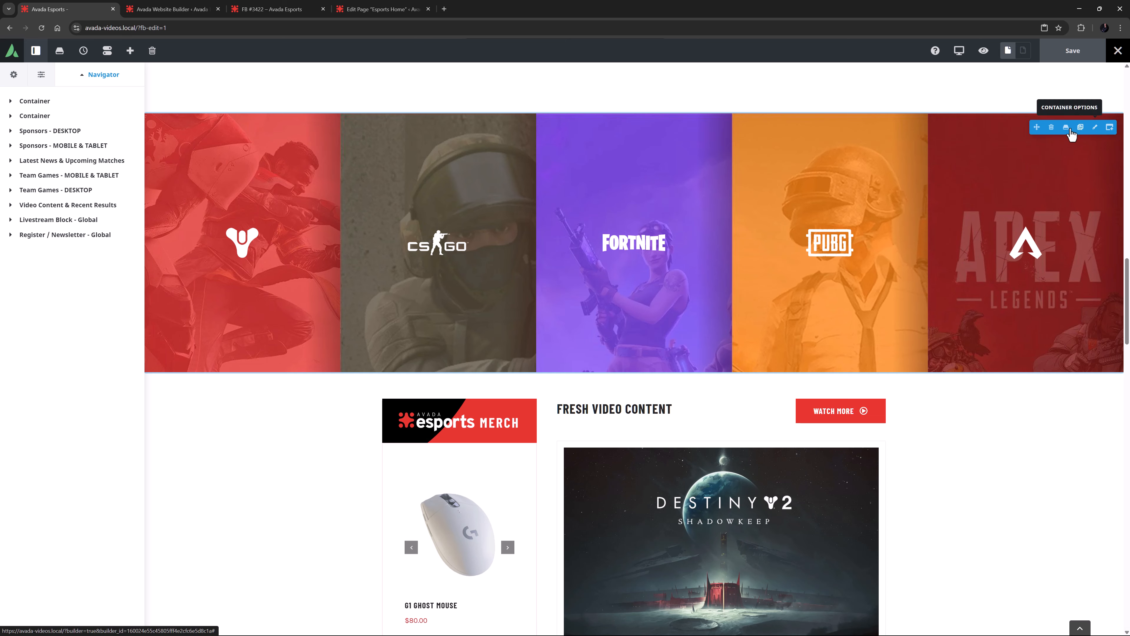
click(1066, 130)
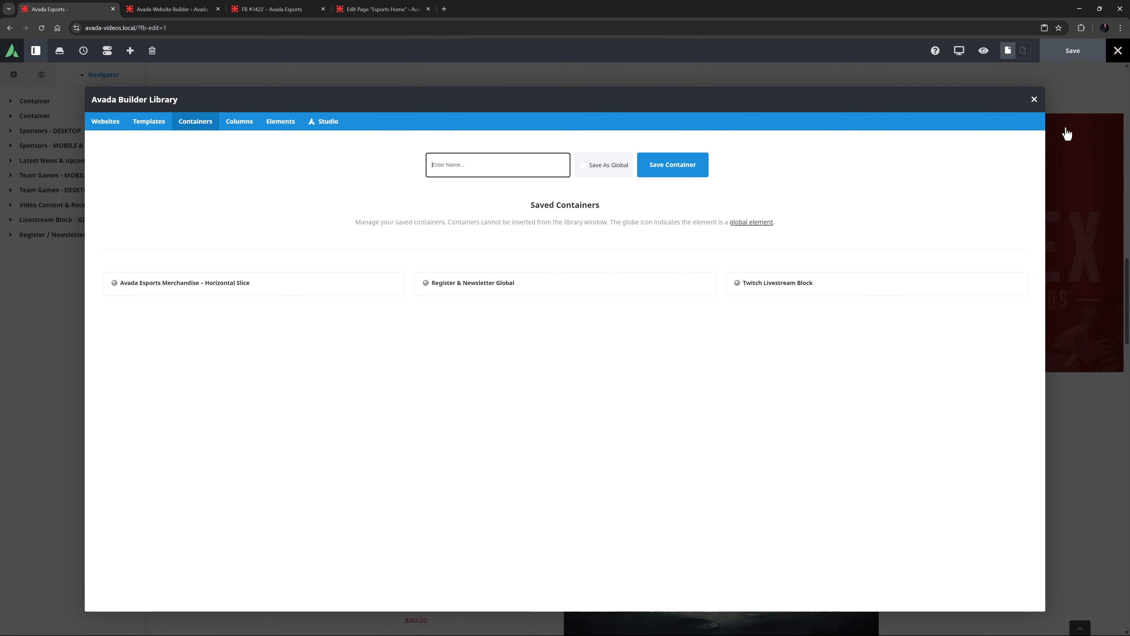
text(Brands)
click(584, 165)
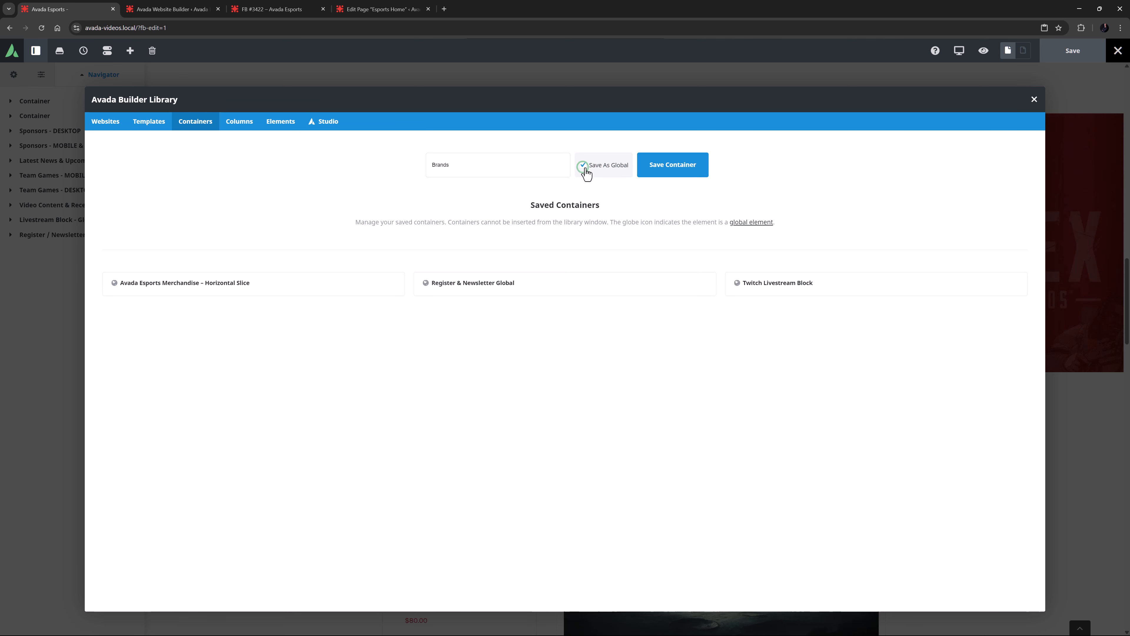
click(671, 165)
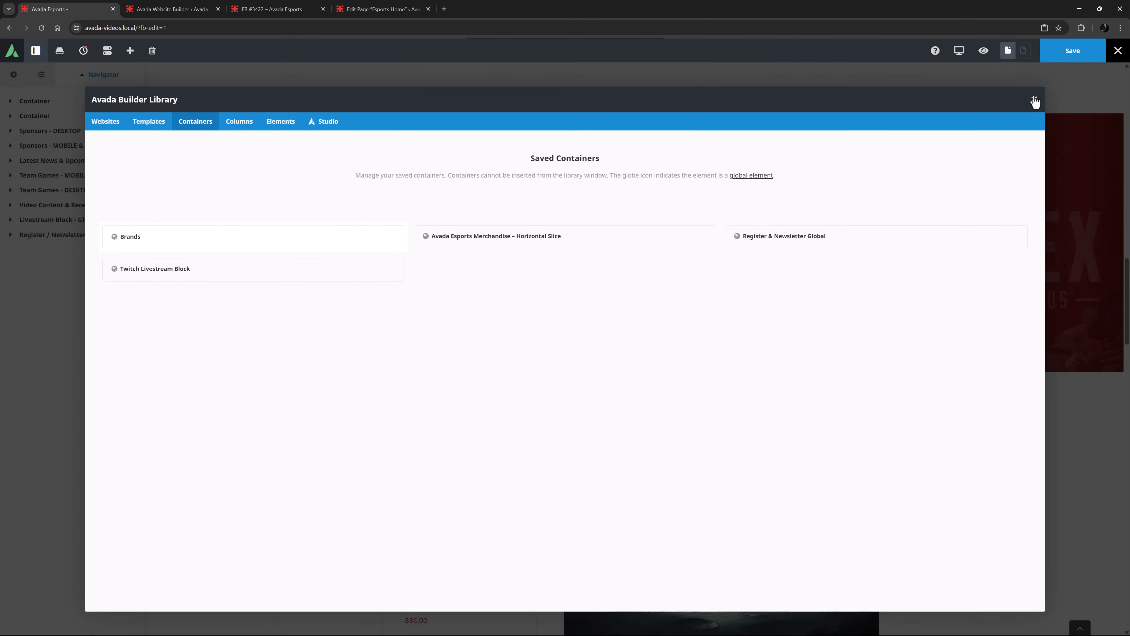
click(1034, 99)
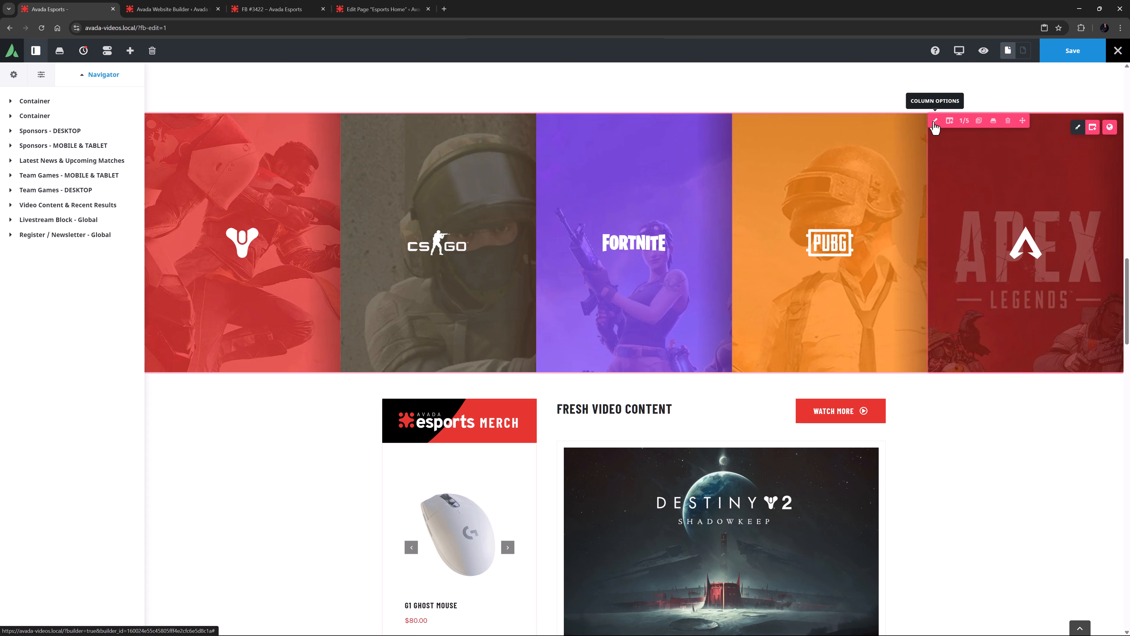
Step: Save the Apex Legends column to the library as a non-global column named "Apex"
click(993, 121)
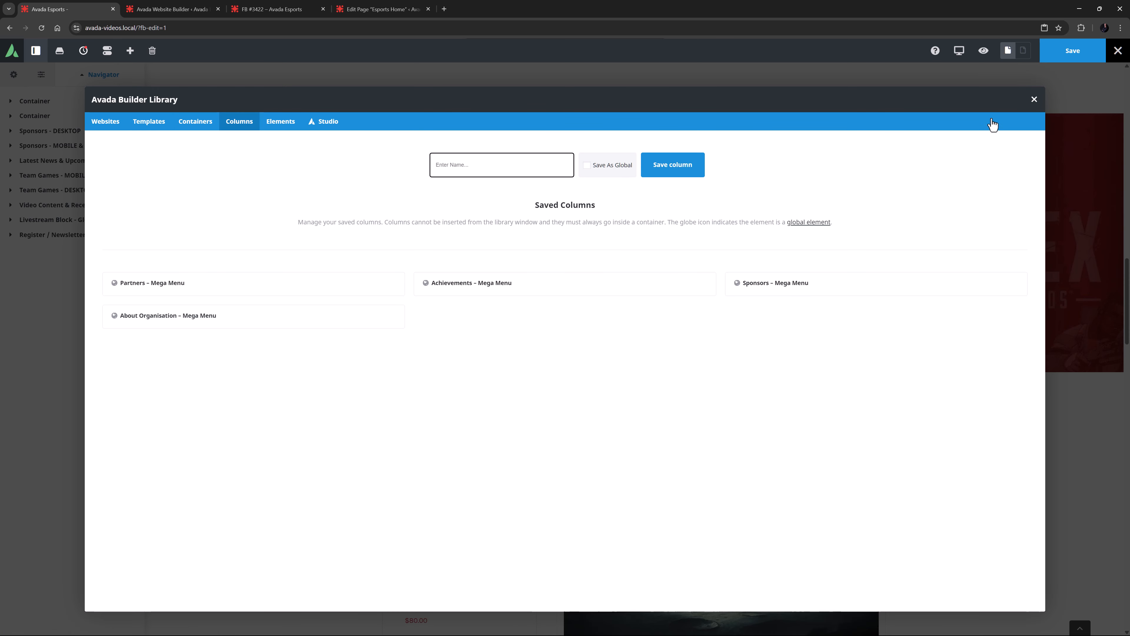
text(Apex)
click(672, 165)
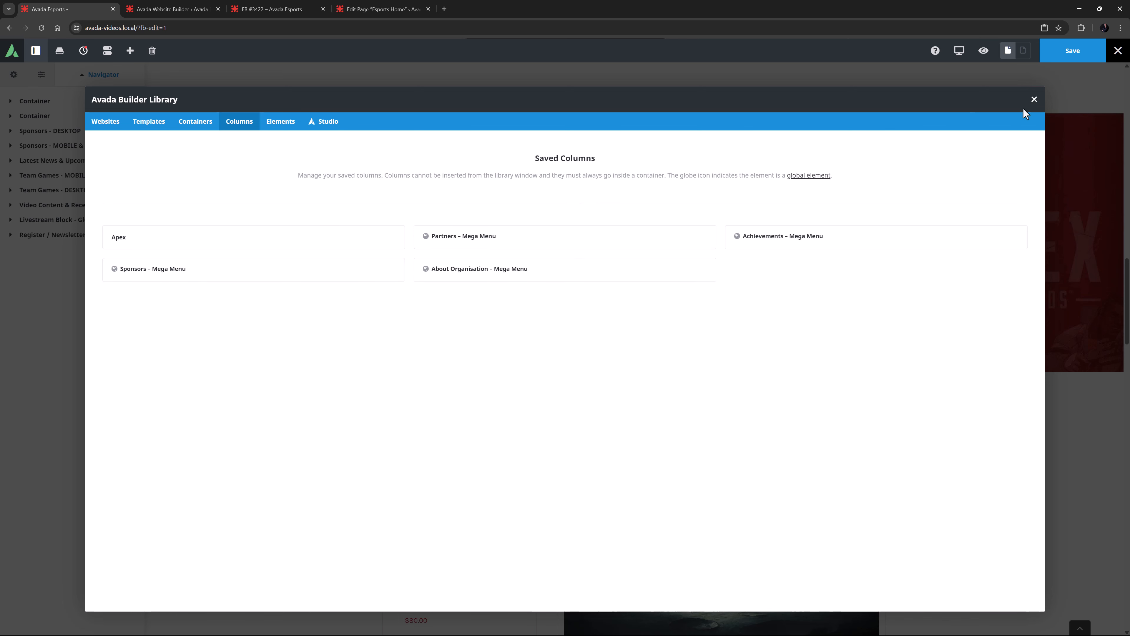
click(1035, 100)
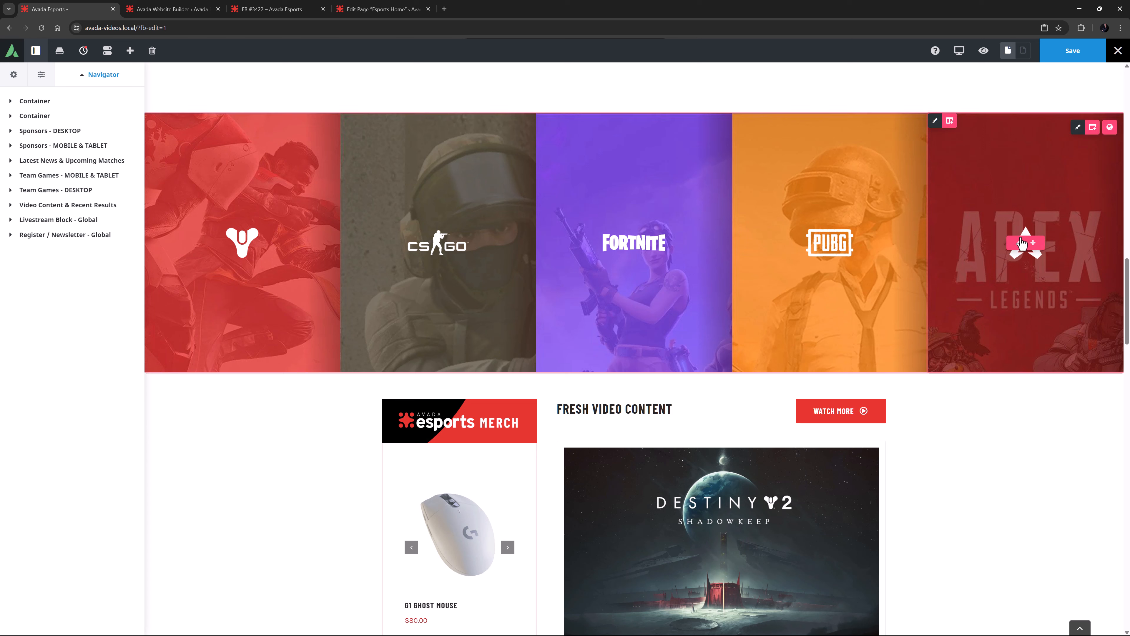
click(1020, 243)
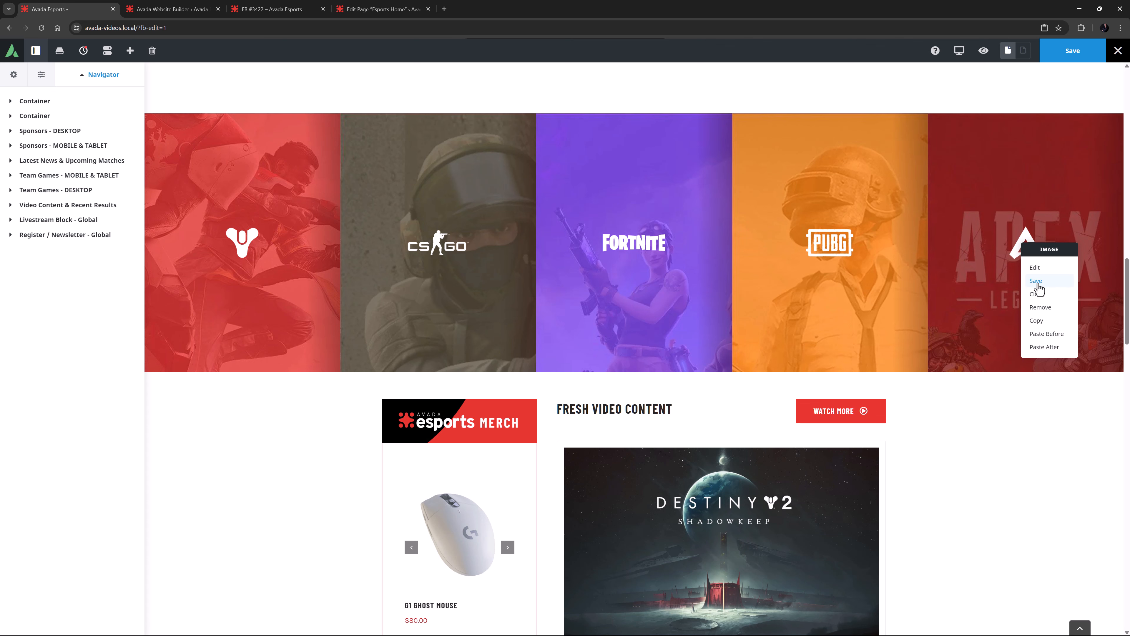
click(980, 99)
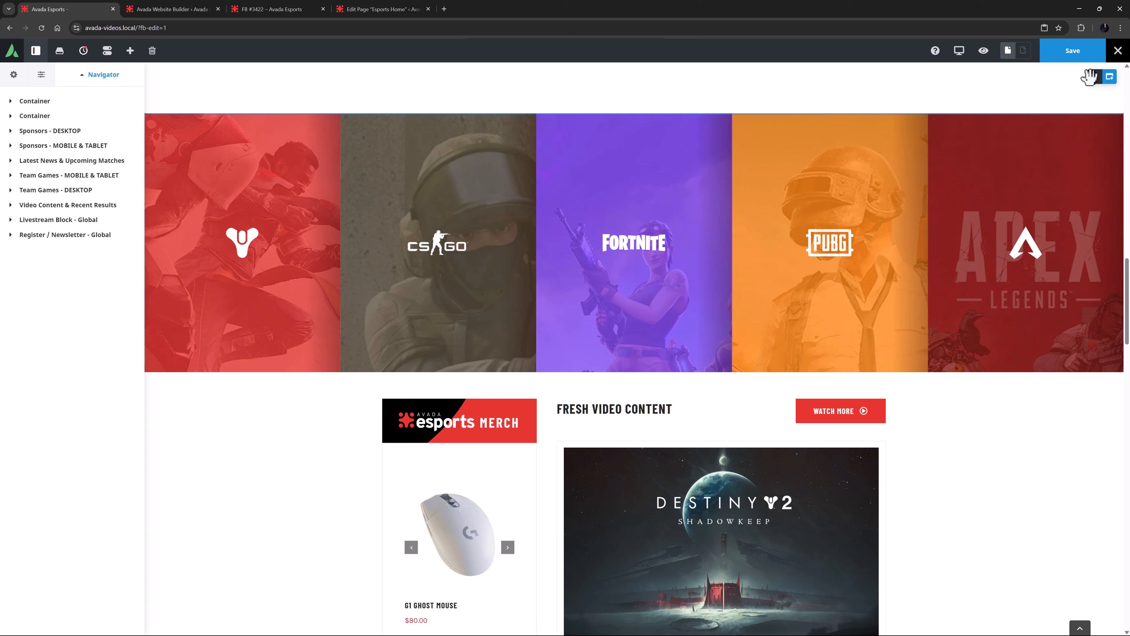
Step: Browse the prebuilt Studio containers offered for a new container without adding one
click(1107, 77)
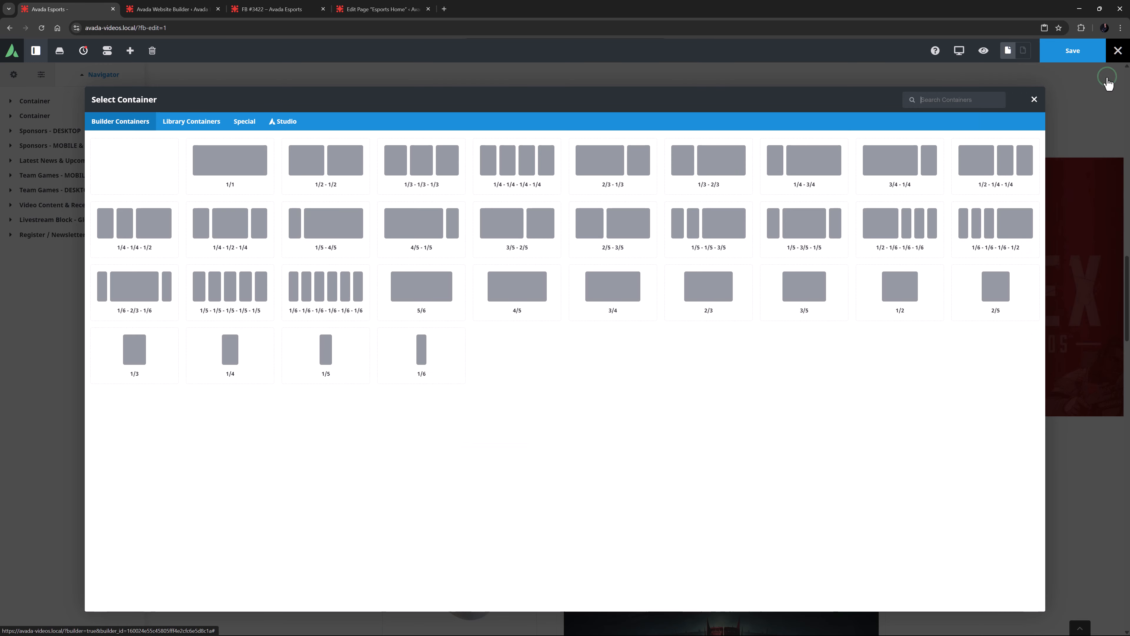
click(282, 122)
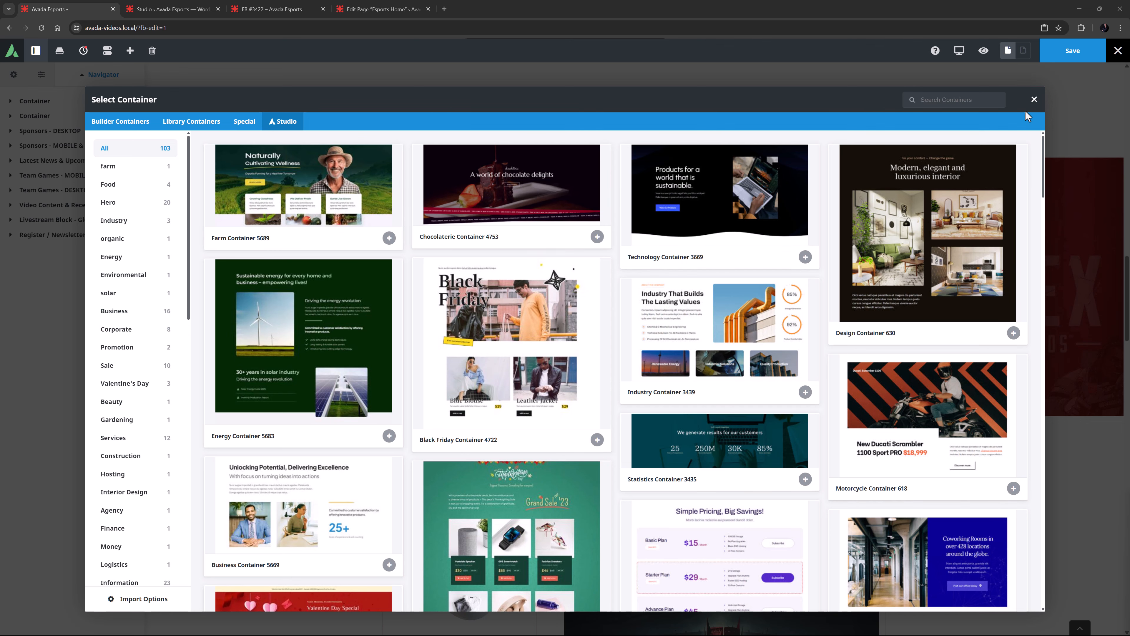
click(1033, 99)
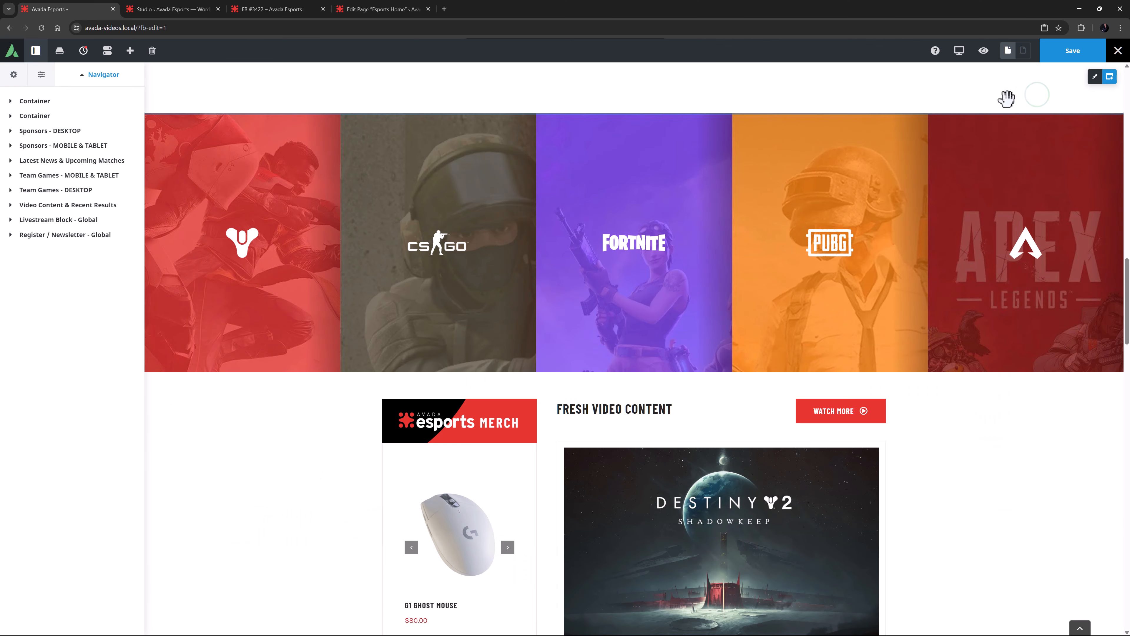
Step: In the WordPress dashboard, import Farm Container 5689 from the Avada Studio containers into the local library
click(155, 8)
click(271, 79)
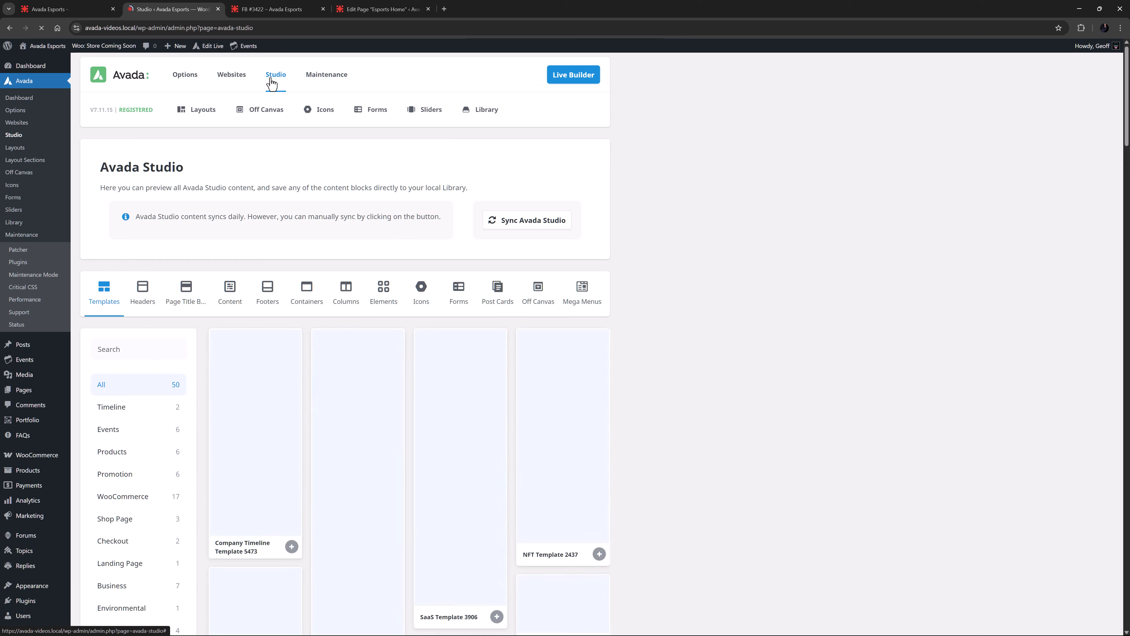
click(306, 295)
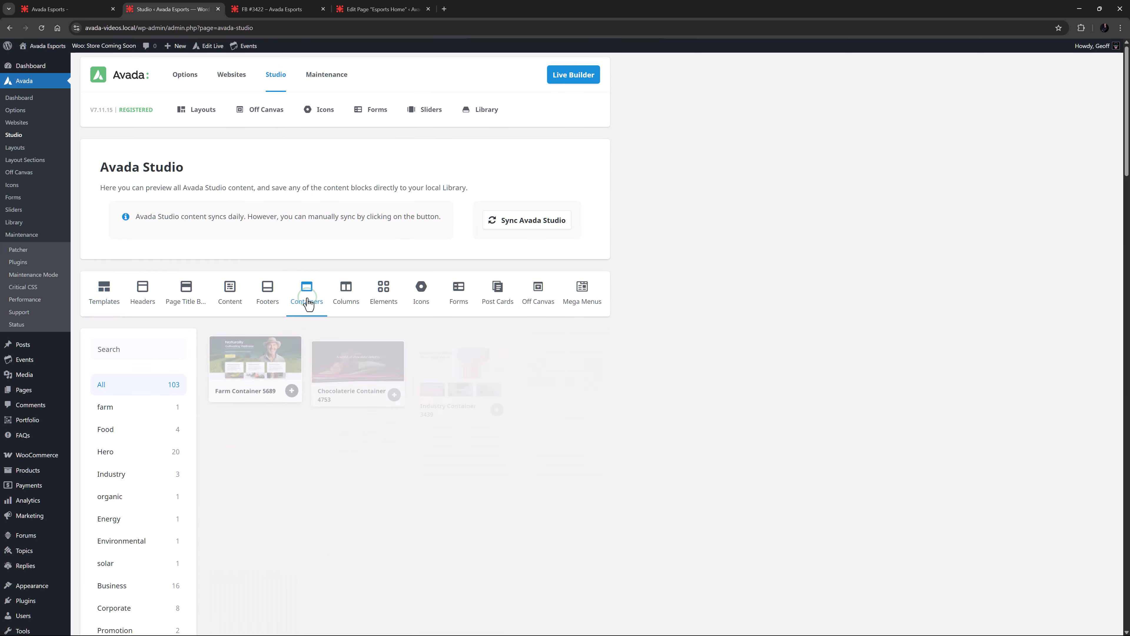
click(291, 383)
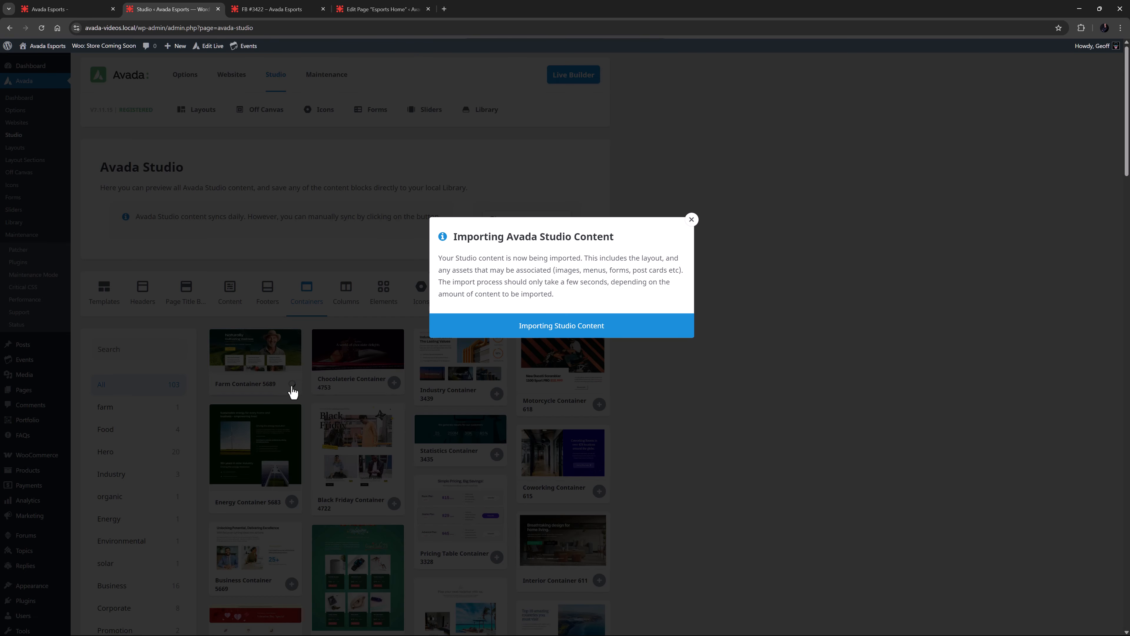
click(292, 389)
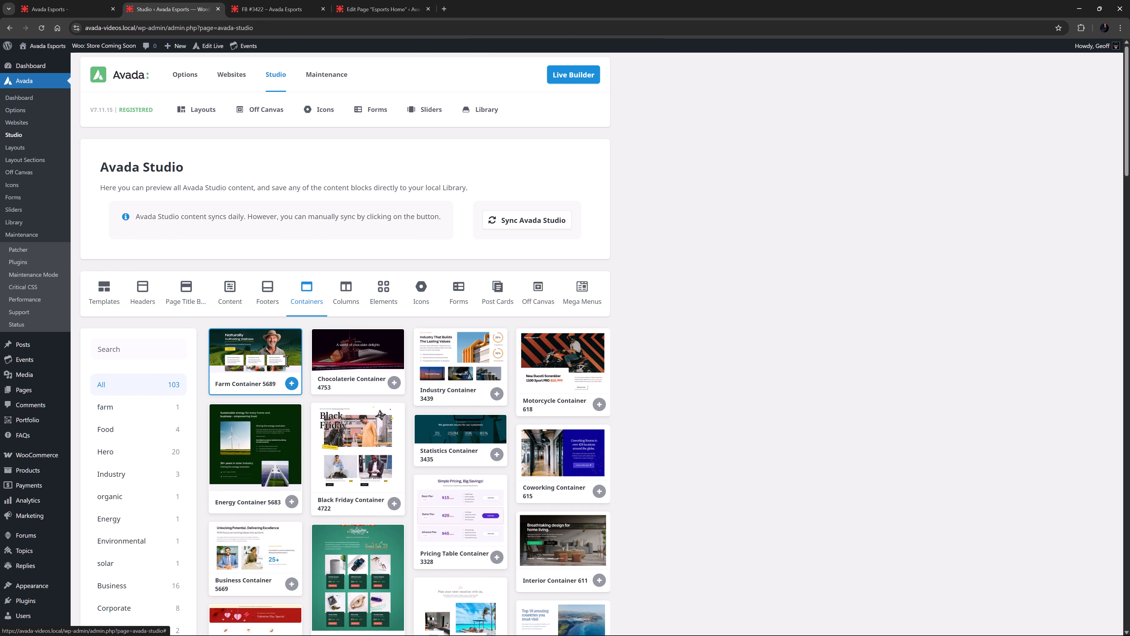
Step: Return to the esports home page and save its current layout to the library as a template named "Home"
click(86, 8)
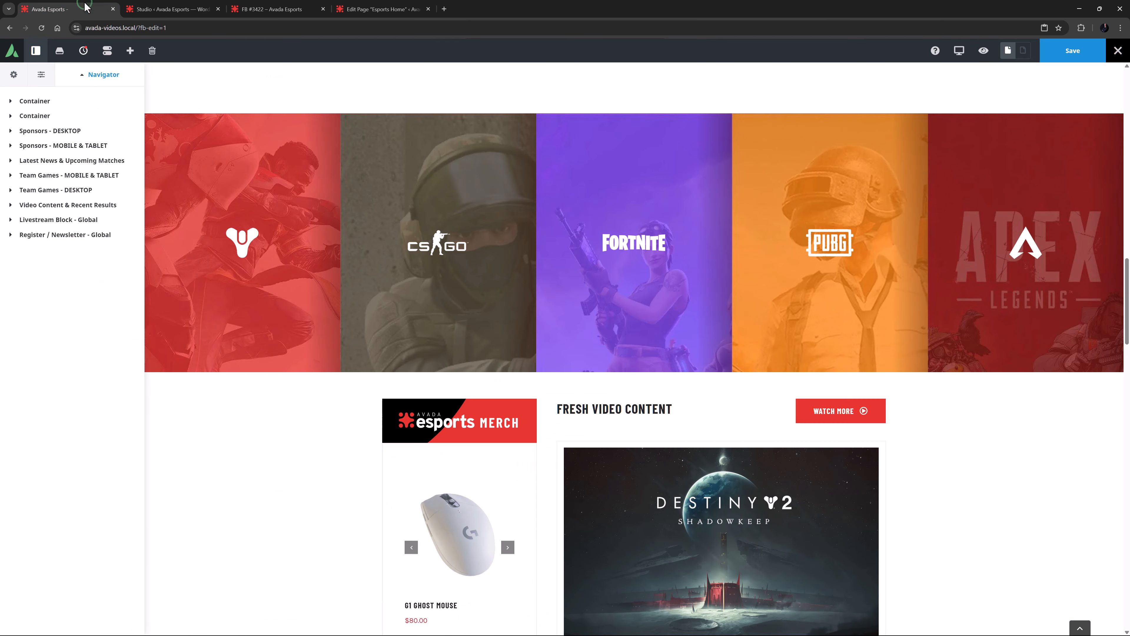
click(59, 50)
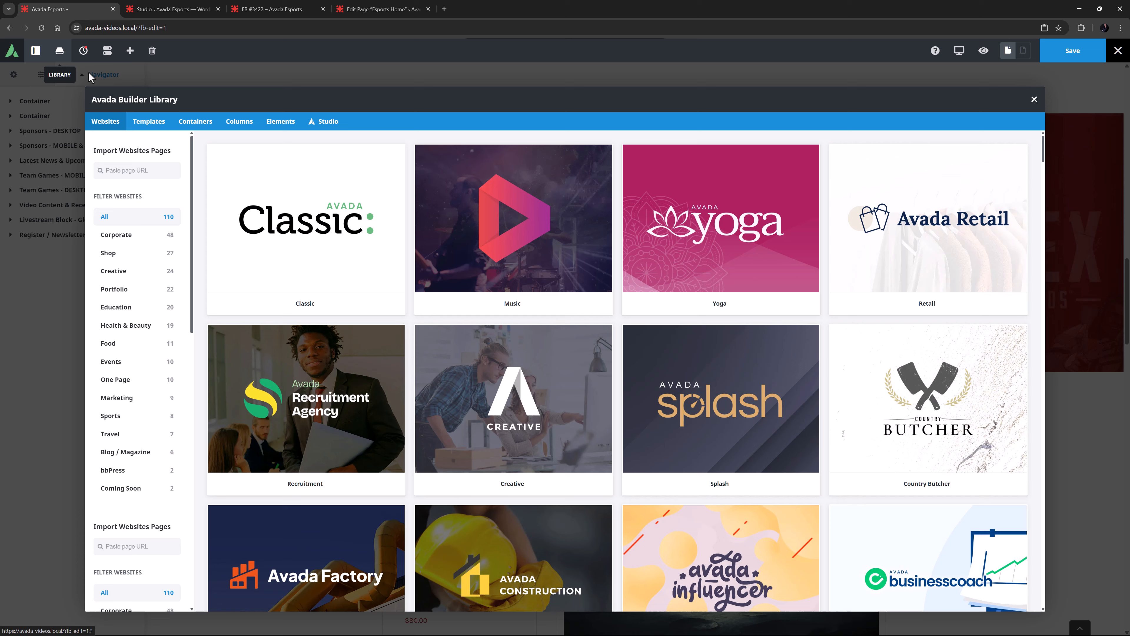
click(147, 121)
click(428, 164)
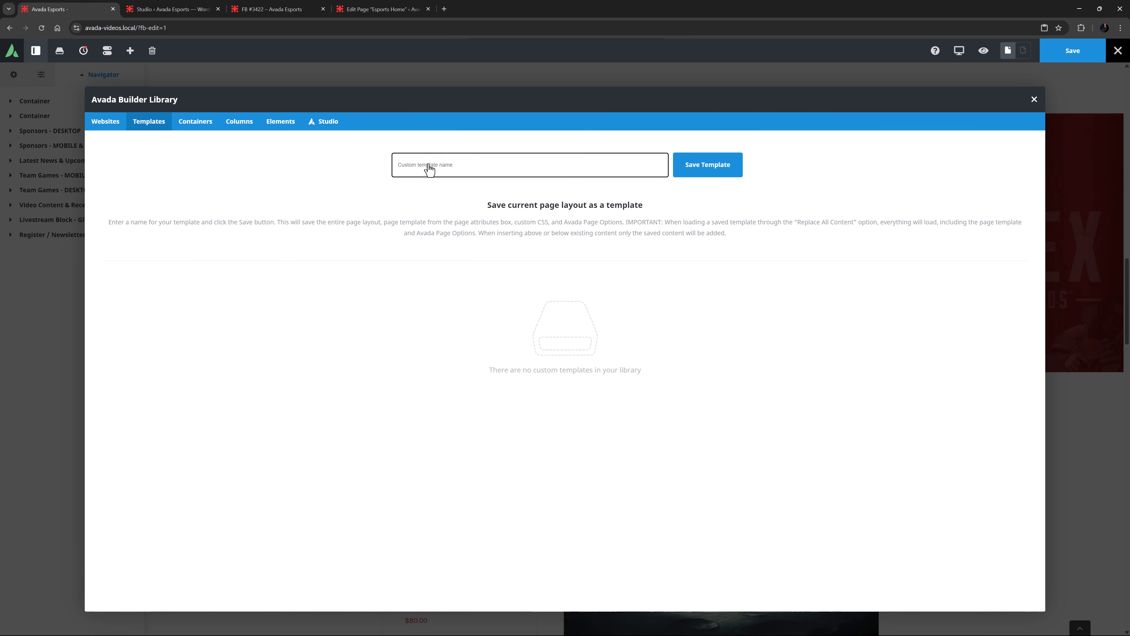
click(698, 168)
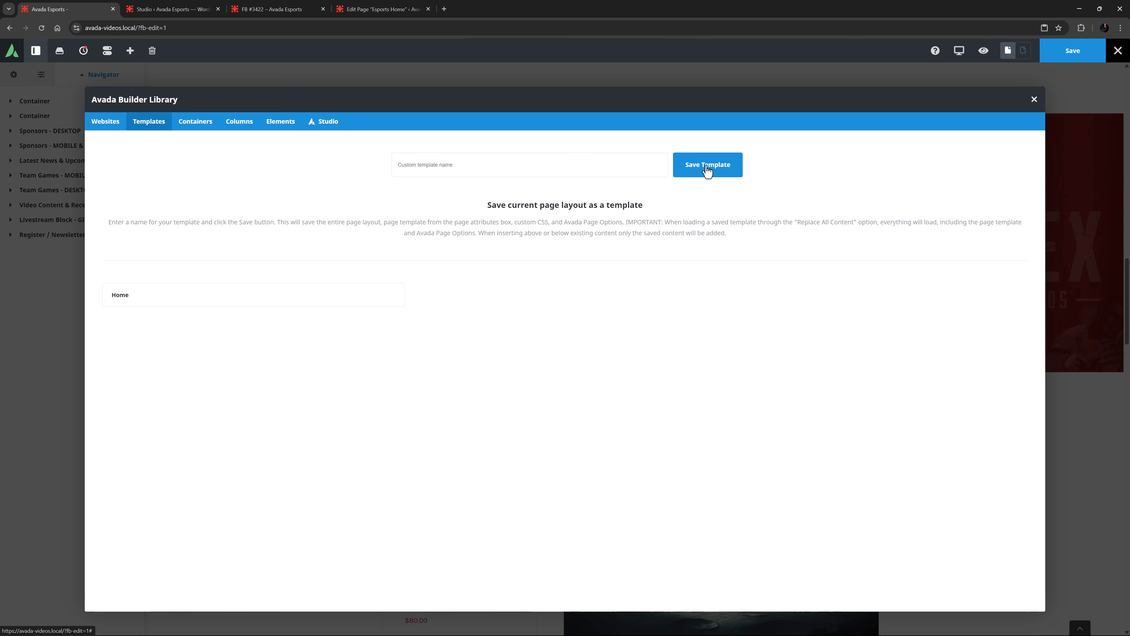
mouse_move(389, 296)
click(1033, 101)
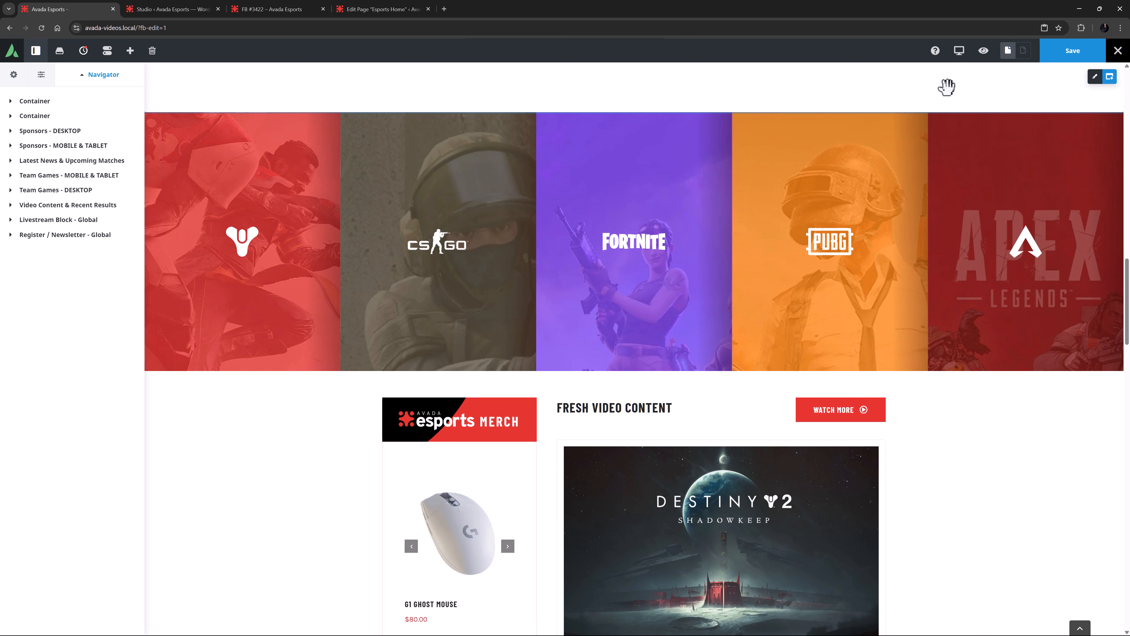
Step: On the blank page FB #3422, import the Our Culture page from the Classic prebuilt website
click(255, 12)
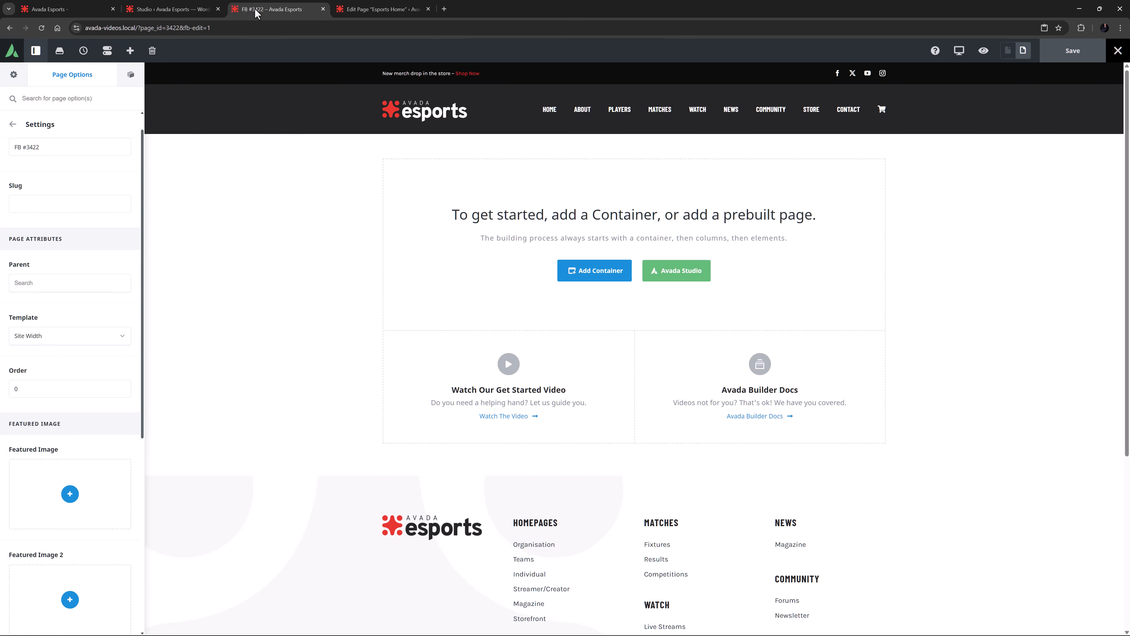
click(60, 51)
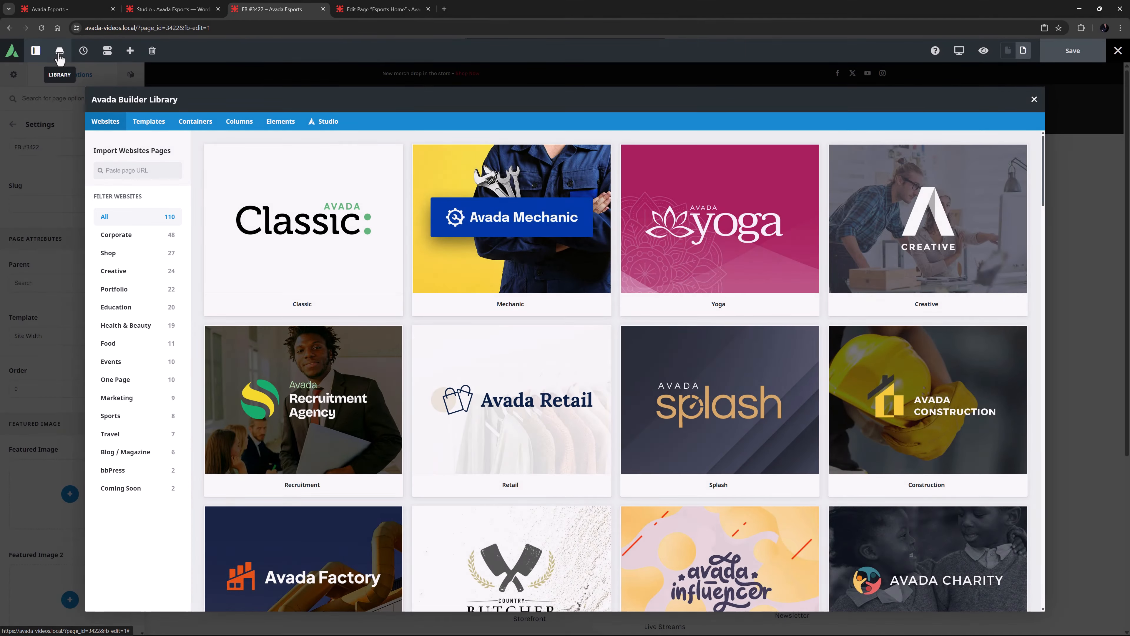
click(248, 243)
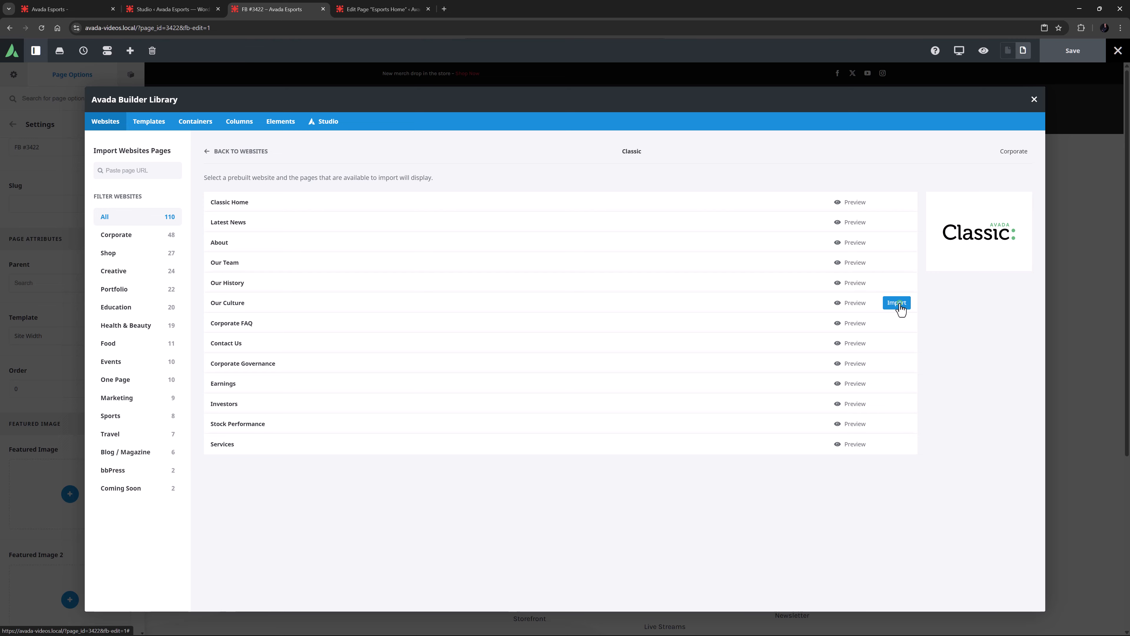
click(897, 303)
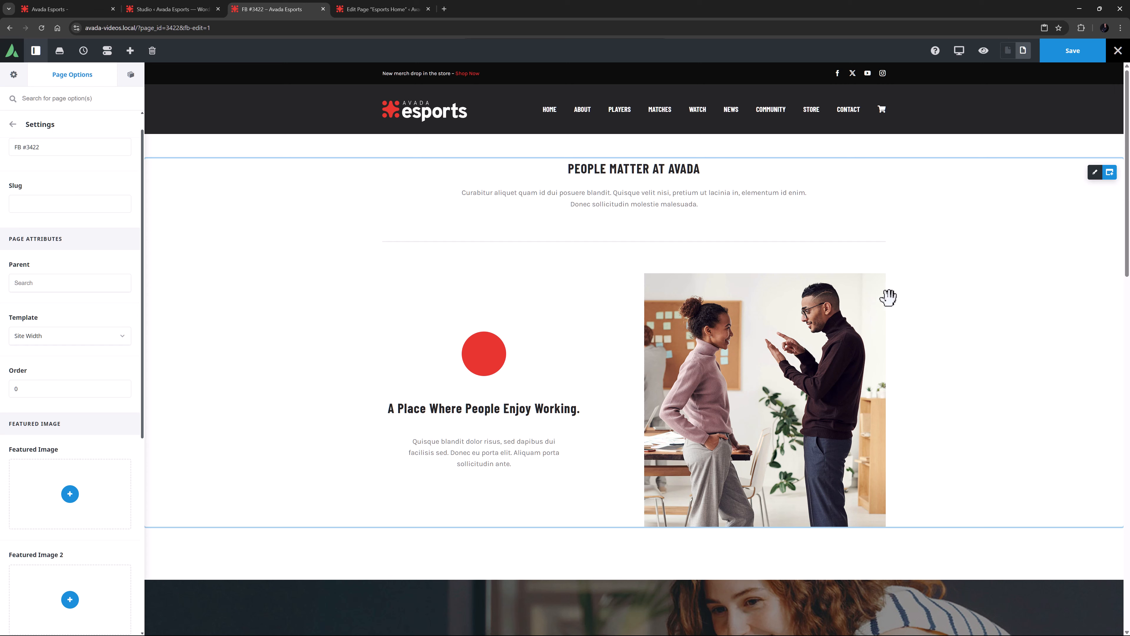
Step: On the esports home page, insert the global Twitch Livestream Block from the library below the desktop Team Games container
click(86, 10)
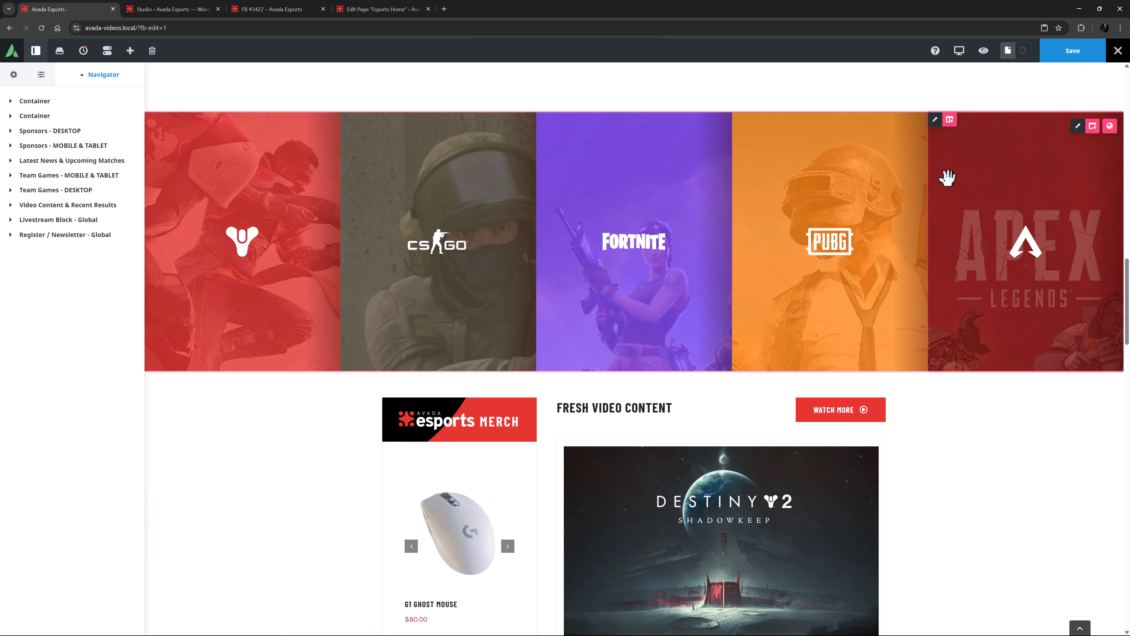
mouse_move(1092, 130)
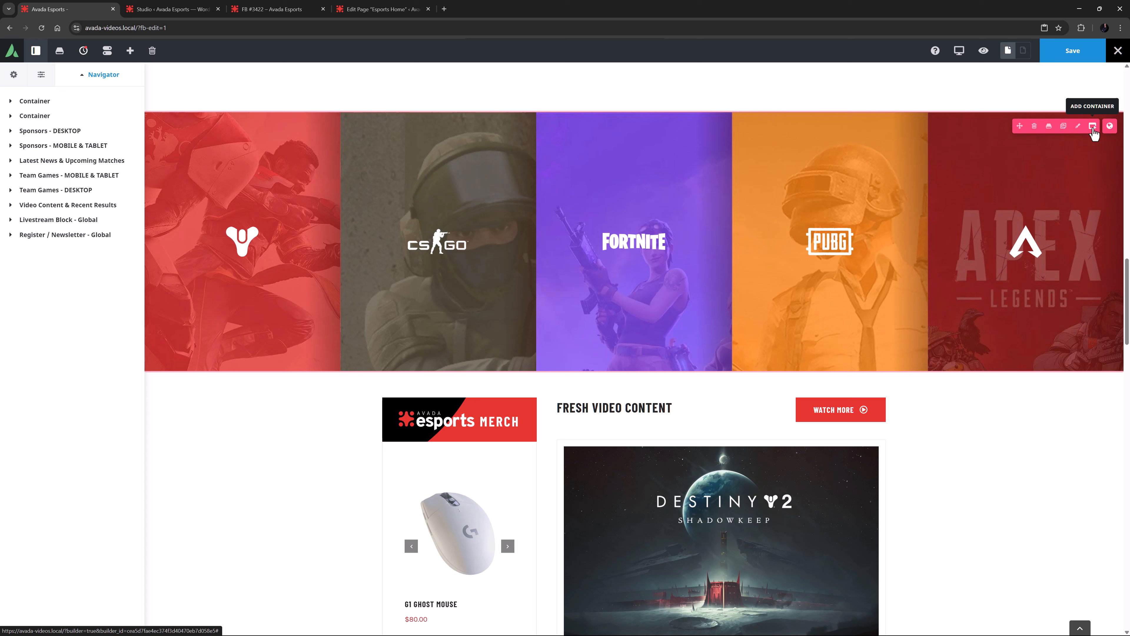
click(1092, 126)
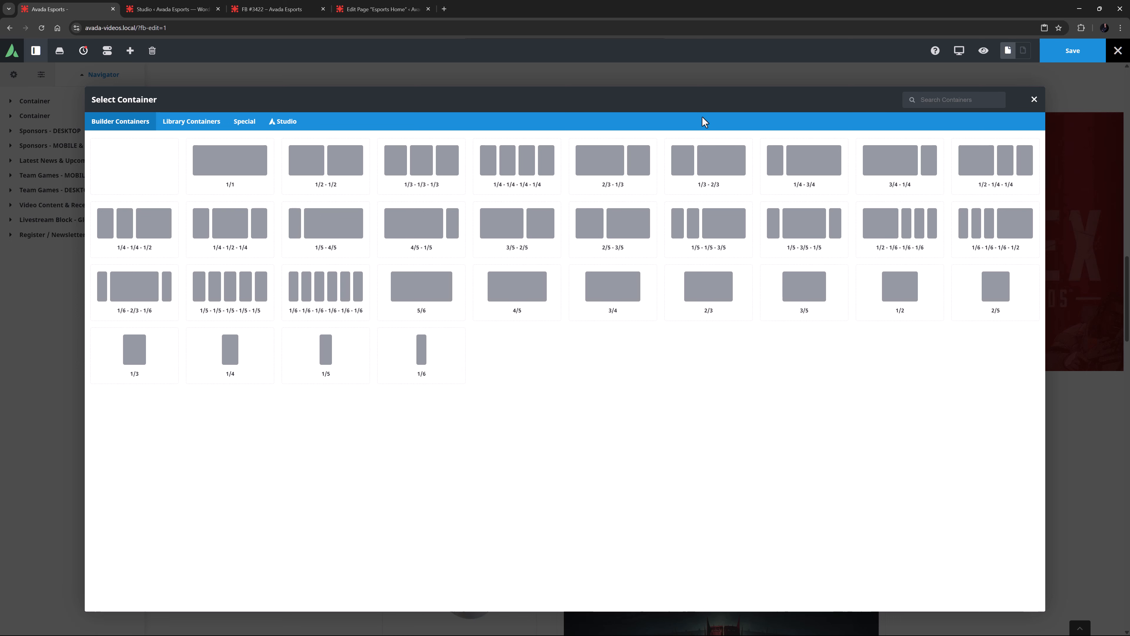
click(197, 123)
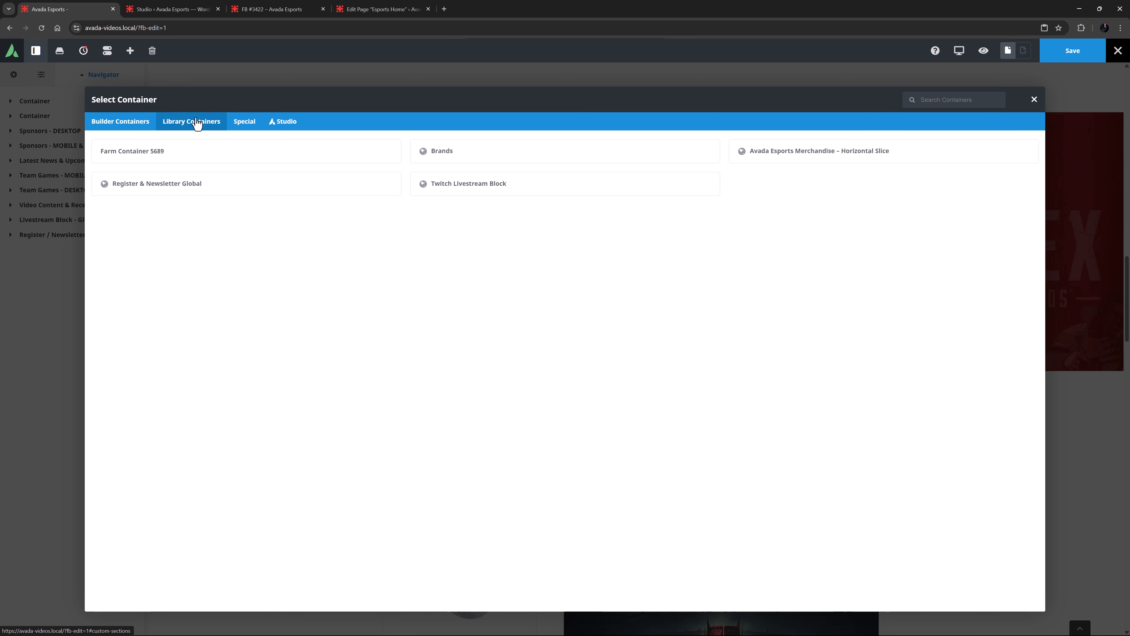
click(478, 190)
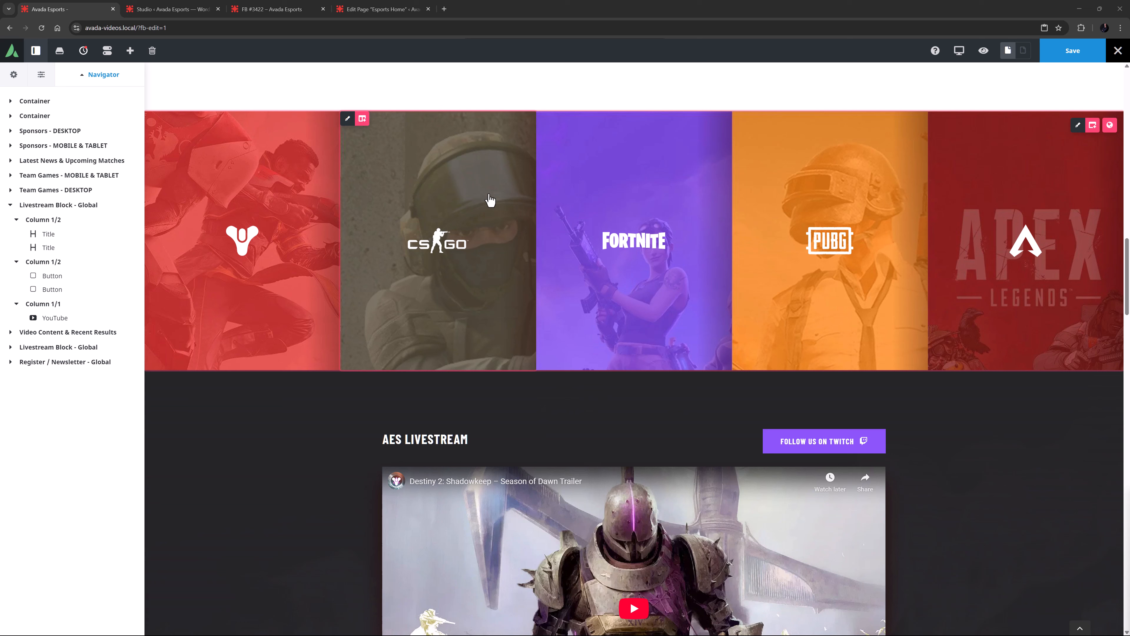
Step: View the saved library columns available for insertion after the CS:GO column without adding one
click(361, 129)
click(172, 126)
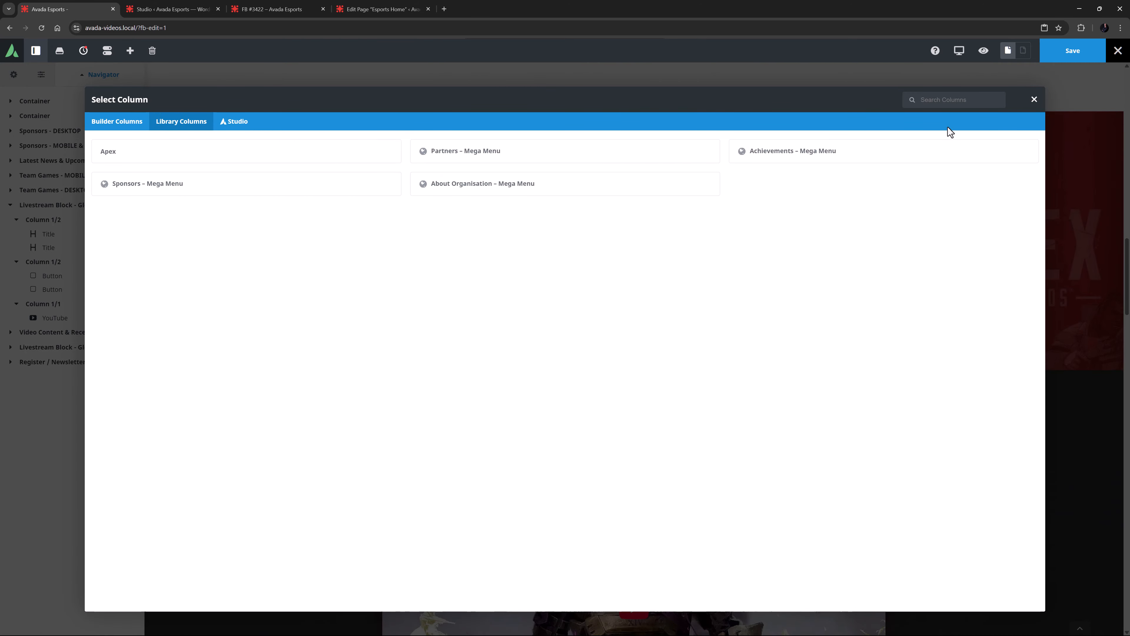
click(1033, 100)
mouse_move(445, 249)
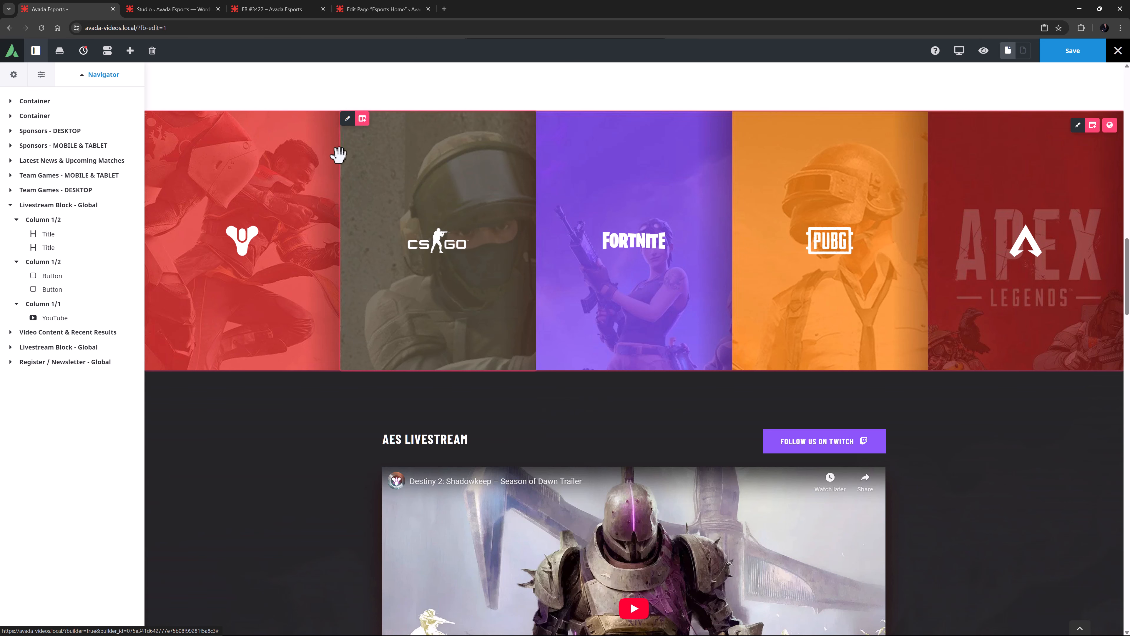
Step: Open the Avada Library in the WordPress dashboard and review the saved items, their types and global status
click(171, 9)
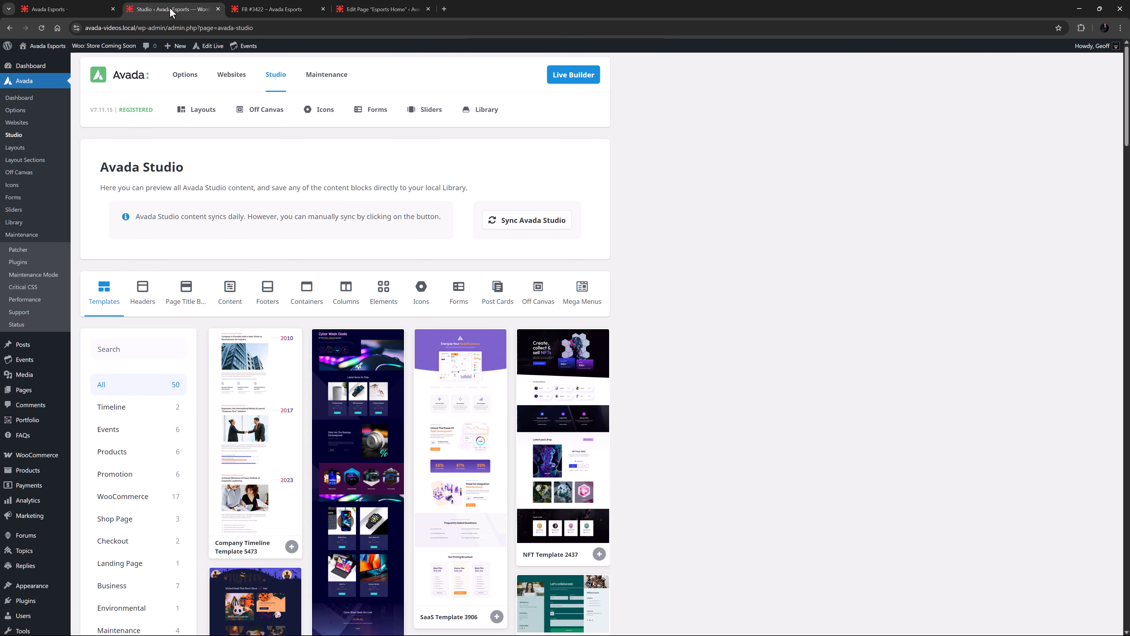
click(486, 113)
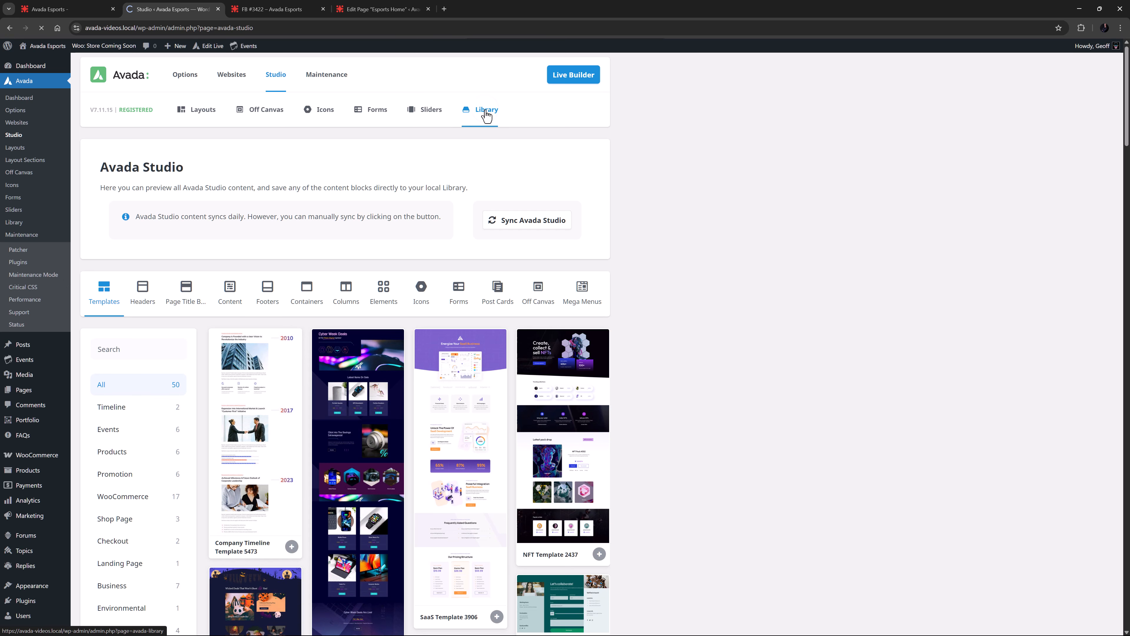
scroll(623, 343, down, 4)
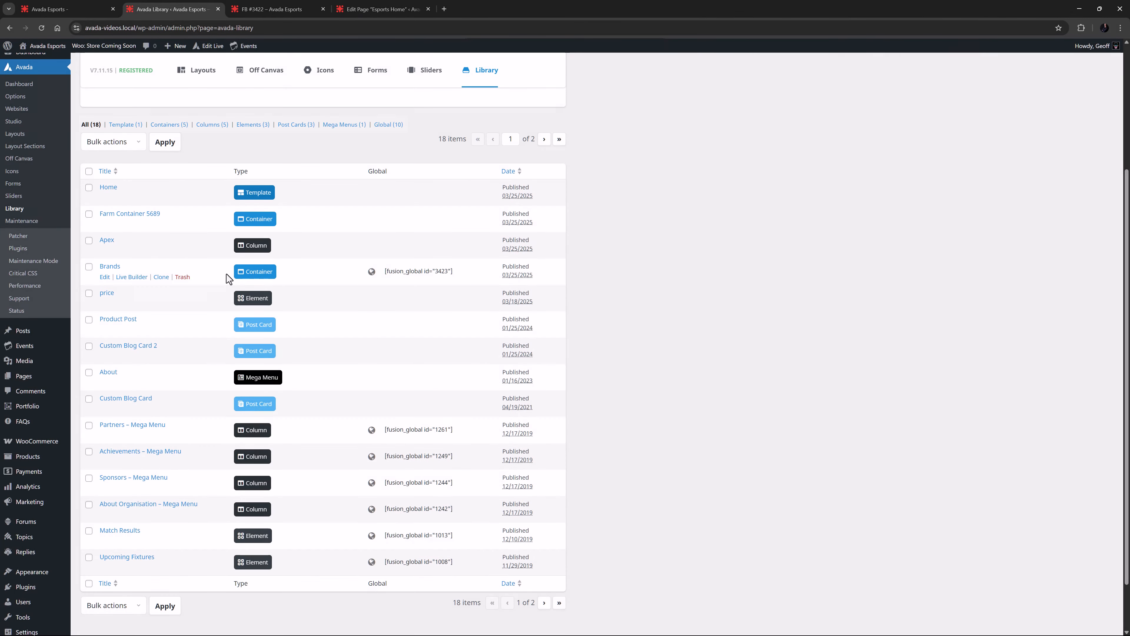
mouse_move(133, 258)
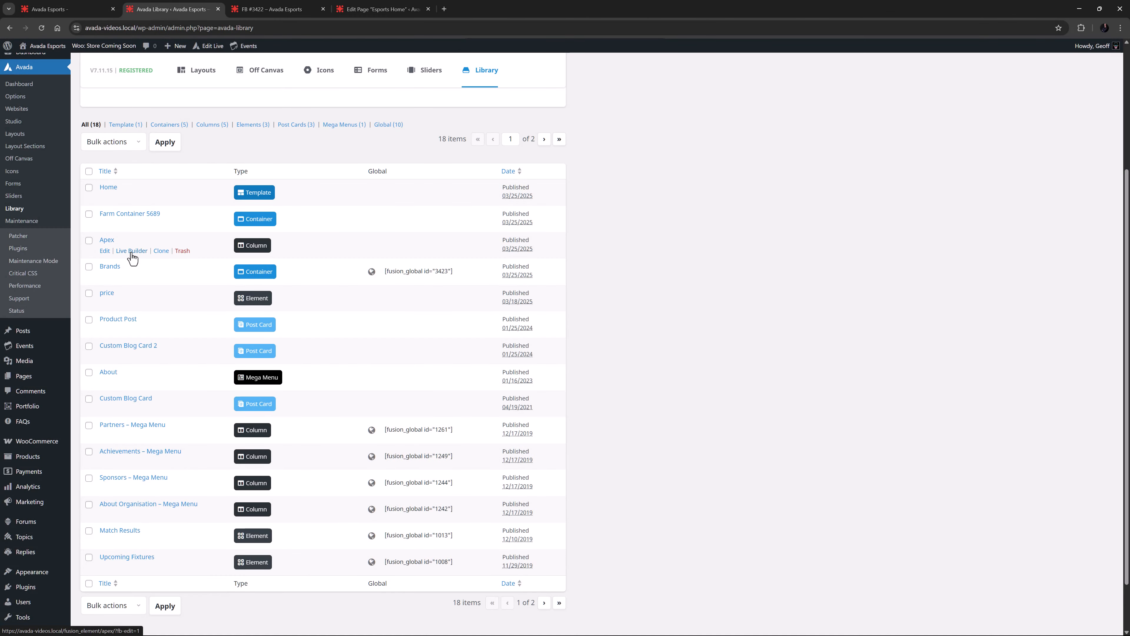
mouse_move(129, 221)
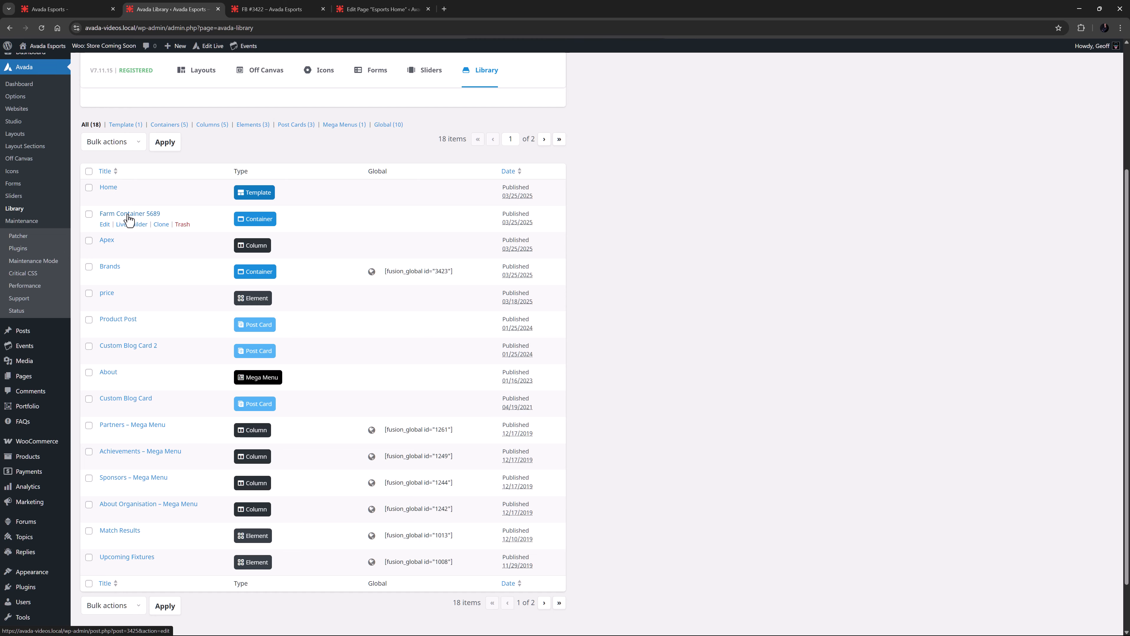
scroll(129, 221, up, 4)
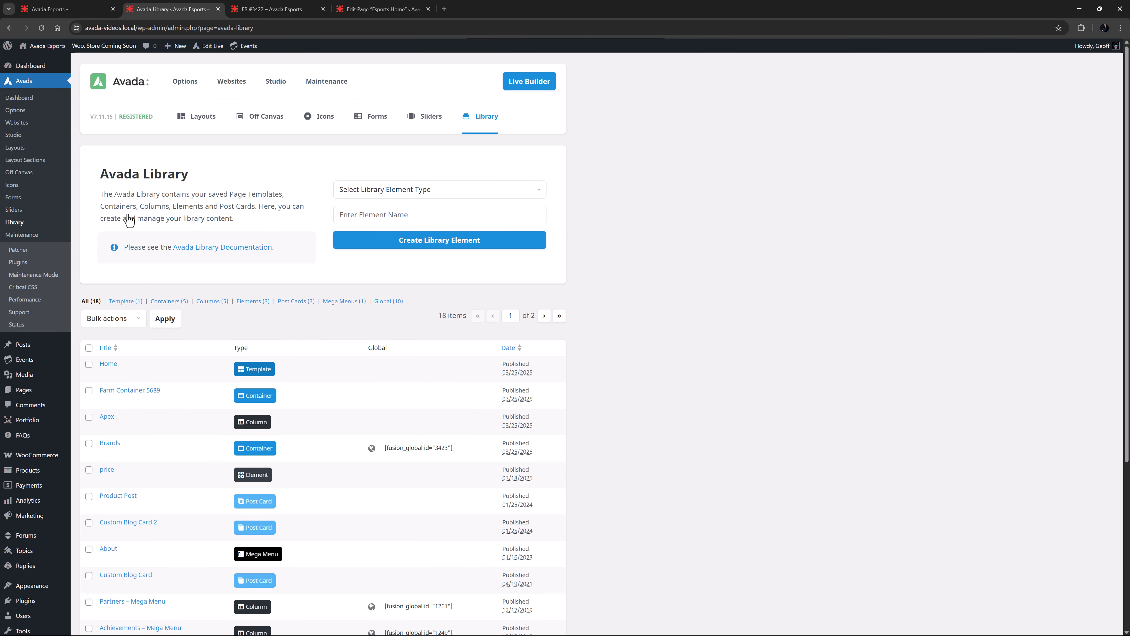